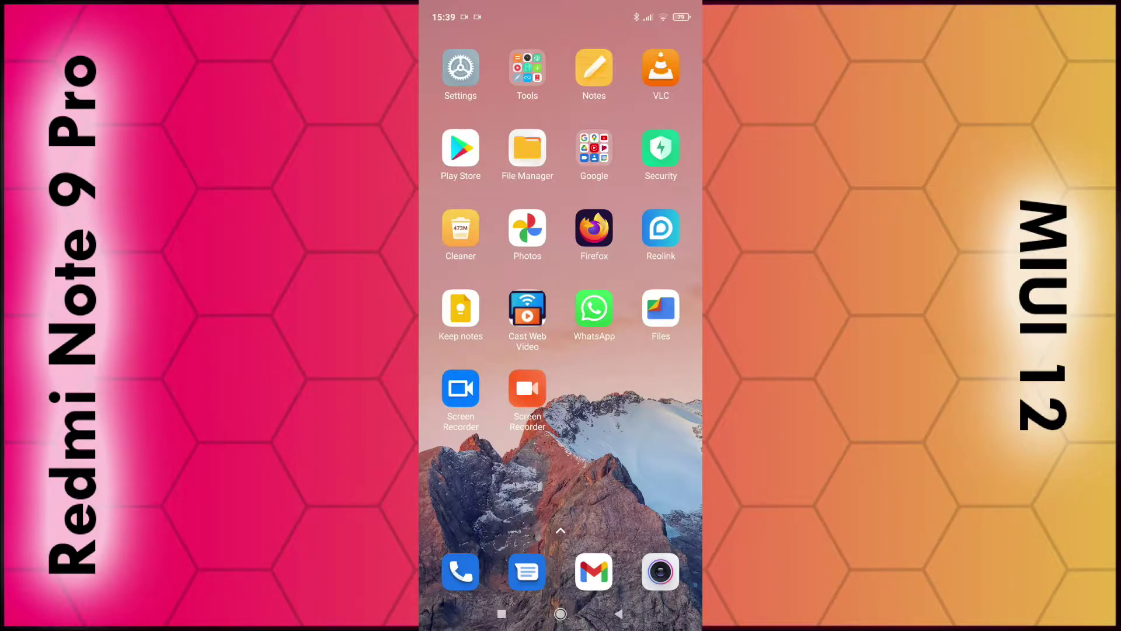
# Launch the camera and turn on Macro from the Photo-mode menu
pyautogui.click(660, 572)
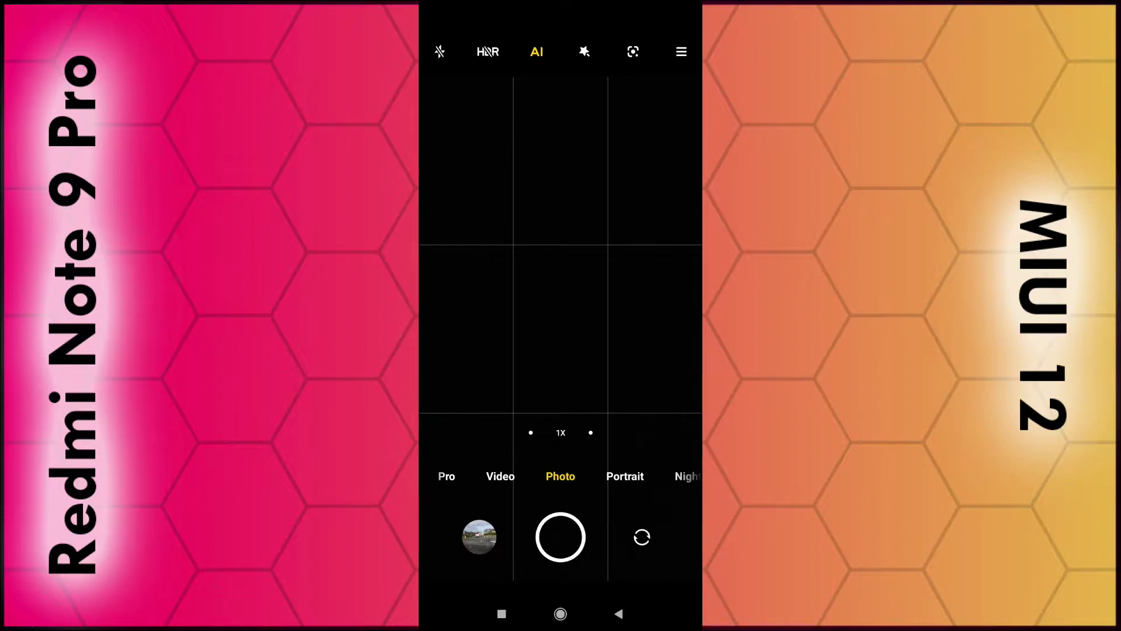
pyautogui.click(682, 52)
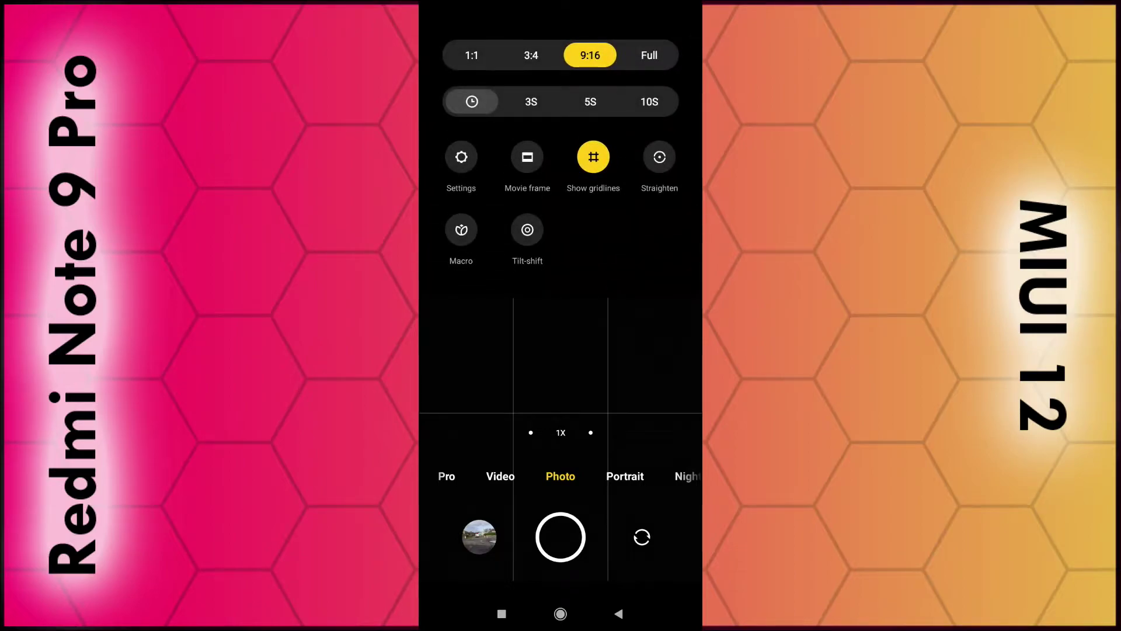
pyautogui.click(462, 230)
pyautogui.click(561, 328)
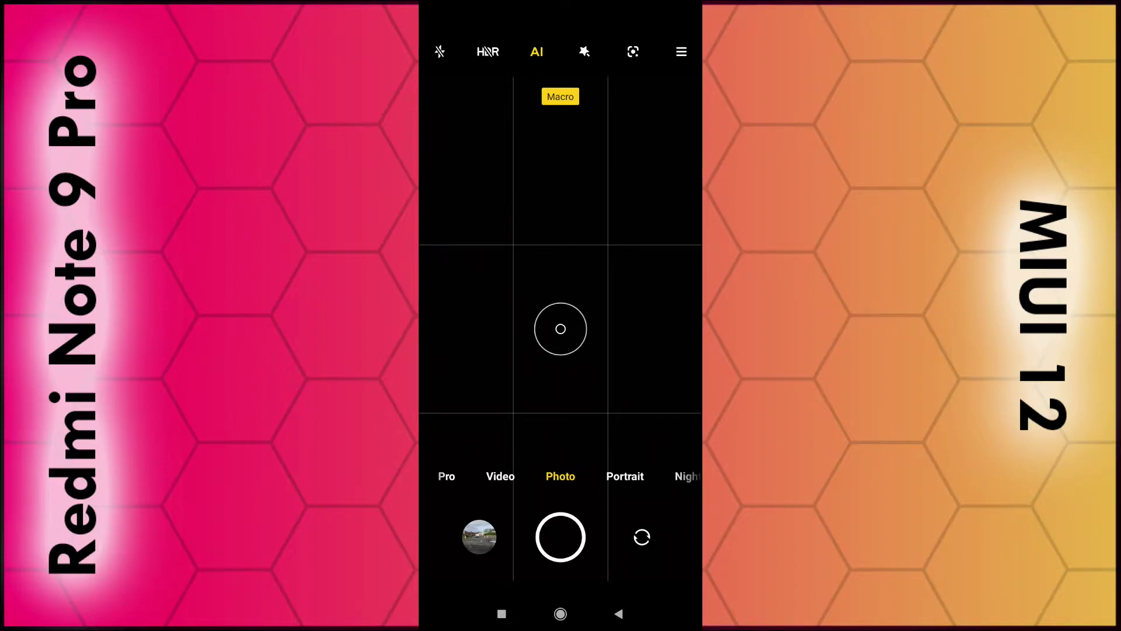
# Turn Macro off again, returning to the gridlined Photo viewfinder
pyautogui.click(684, 50)
pyautogui.click(461, 230)
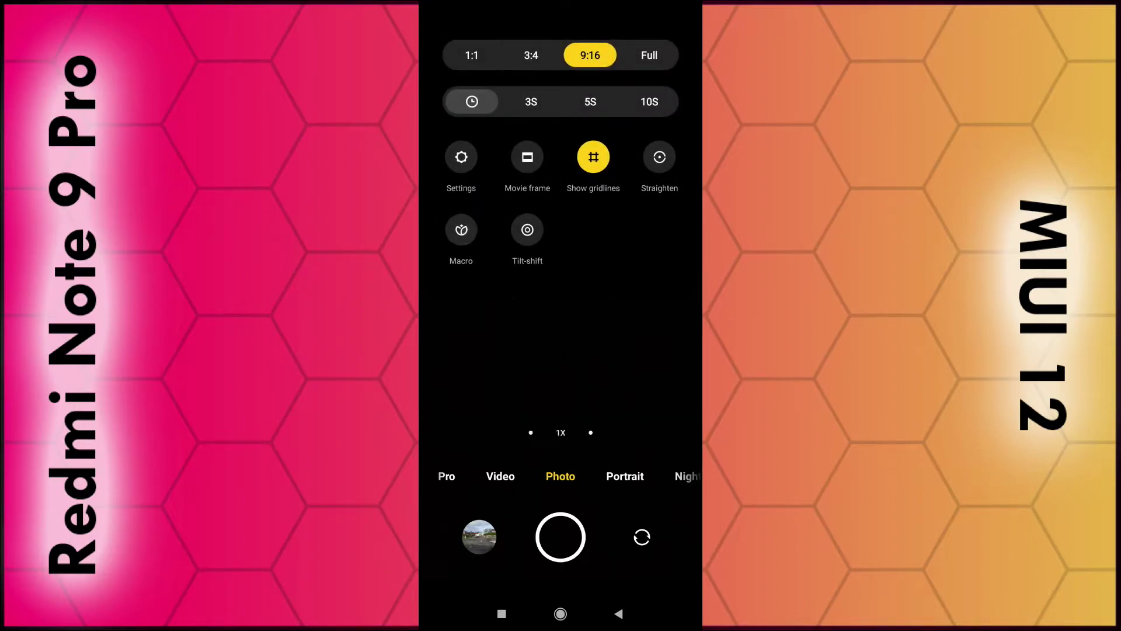
pyautogui.click(666, 322)
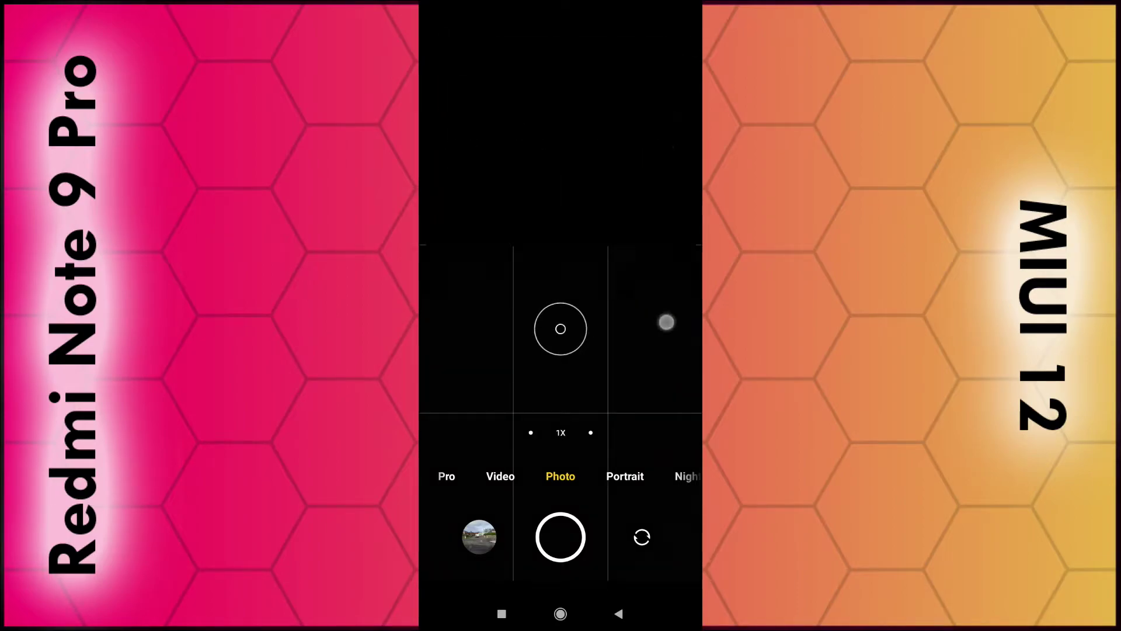
# Switch to Video mode and enable Macro from its menu
pyautogui.click(514, 474)
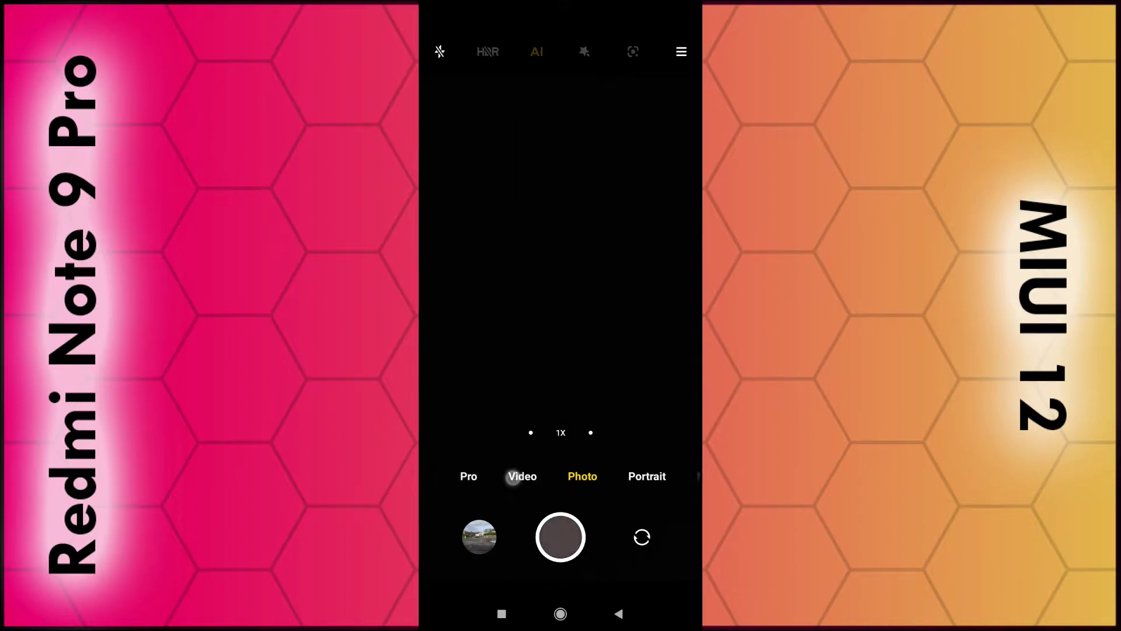
pyautogui.click(681, 52)
pyautogui.click(469, 187)
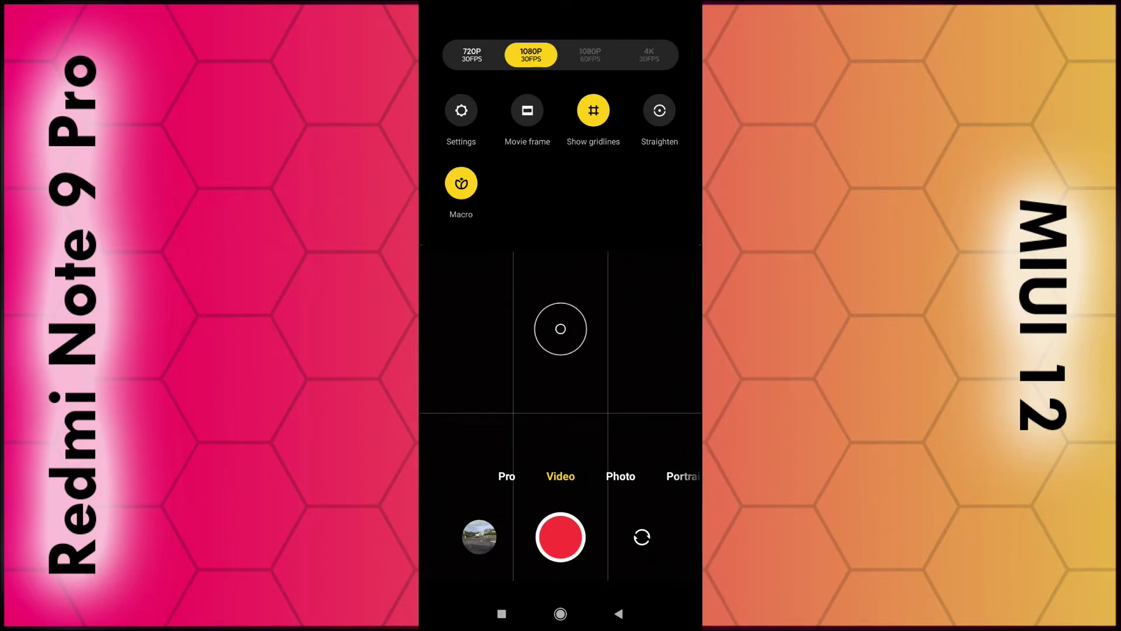
pyautogui.click(560, 333)
# Disable Macro for video, back to the gridlined video viewfinder
pyautogui.click(678, 50)
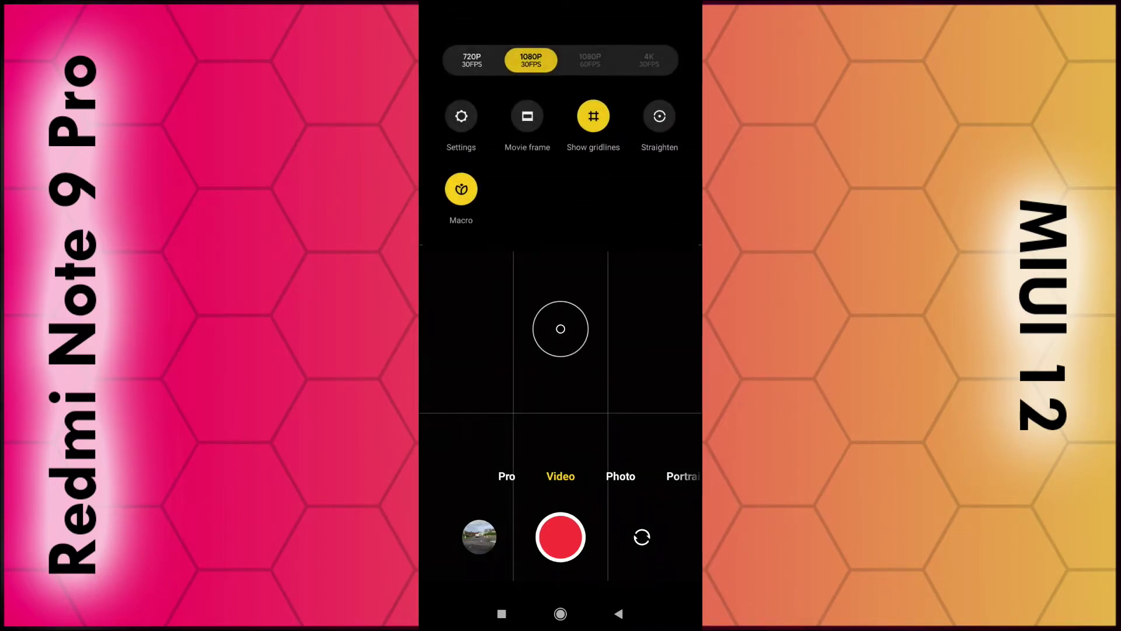
pyautogui.click(461, 188)
pyautogui.click(560, 329)
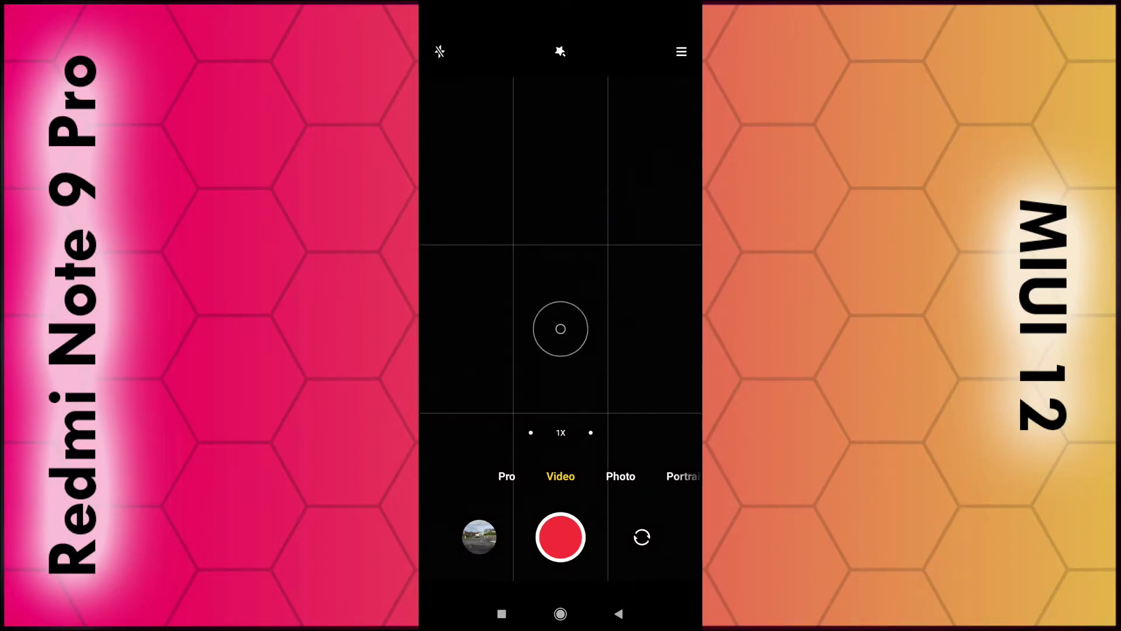